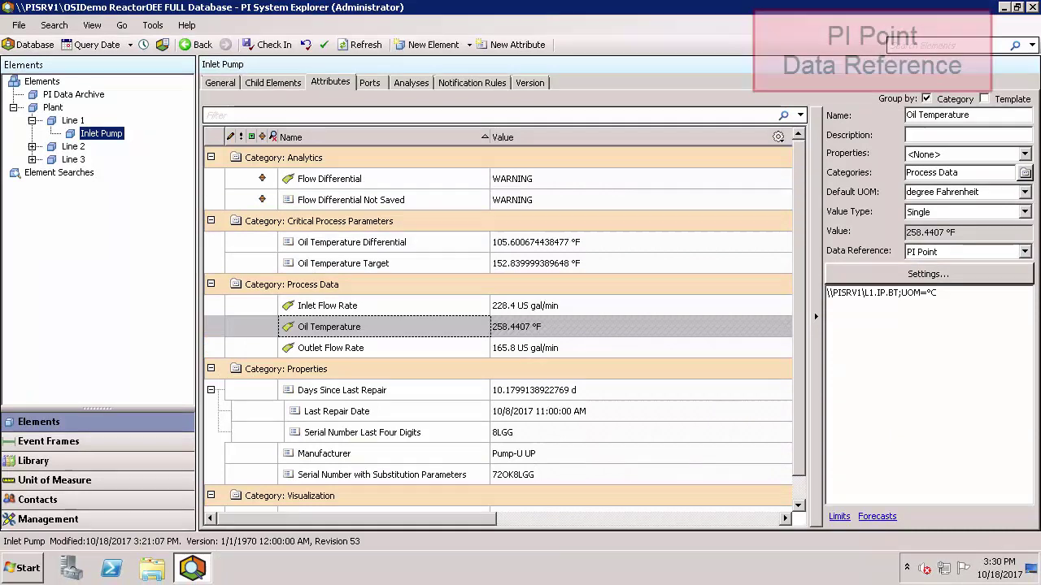
{"action": "left_click", "coordinate": [332, 334]}
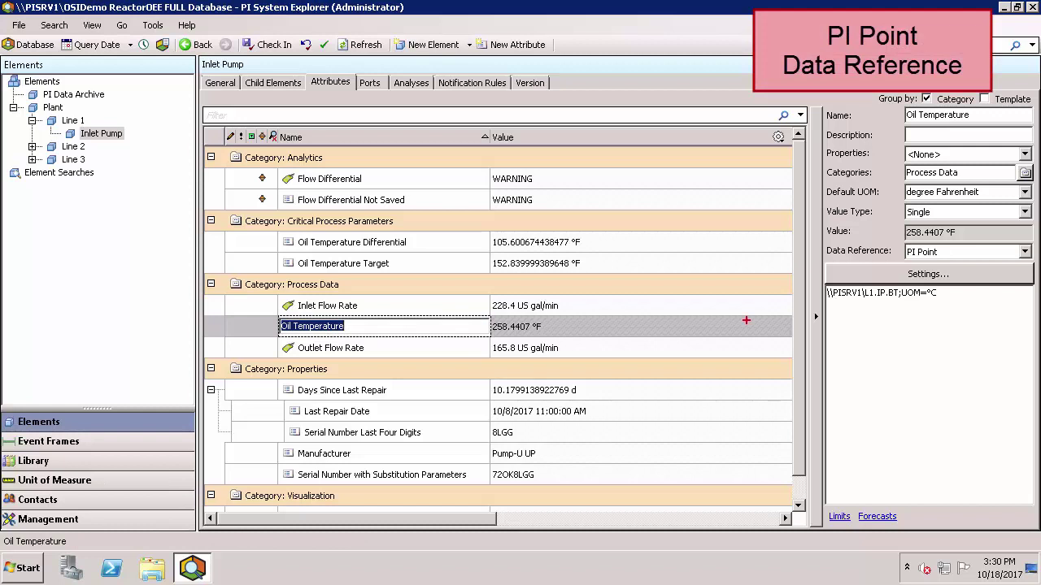
{"action": "mouse_move", "coordinate": [856, 274]}
{"action": "left_mouse_down"}
{"action": "mouse_move", "coordinate": [882, 304]}
{"action": "mouse_move", "coordinate": [937, 304]}
{"action": "left_mouse_up"}
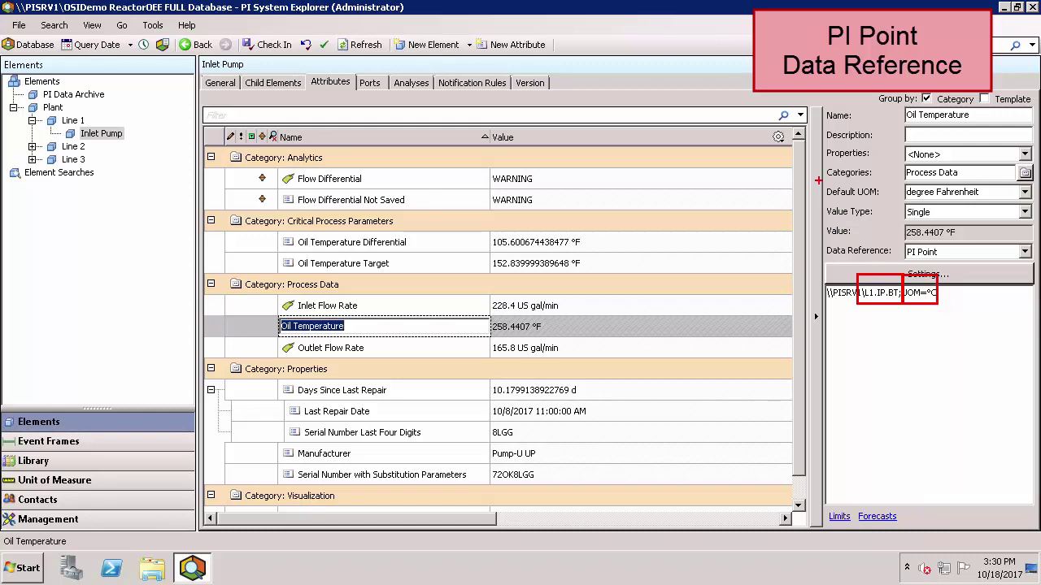
{"action": "left_click_drag", "start_coordinate": [818, 180], "coordinate": [1032, 206]}
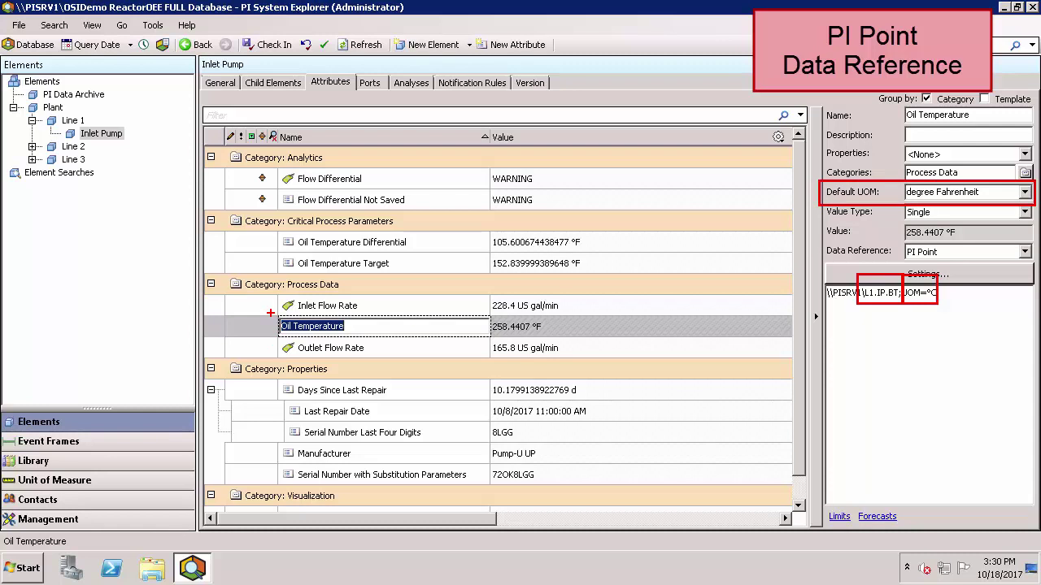
{"action": "left_click_drag", "start_coordinate": [270, 312], "coordinate": [548, 337]}
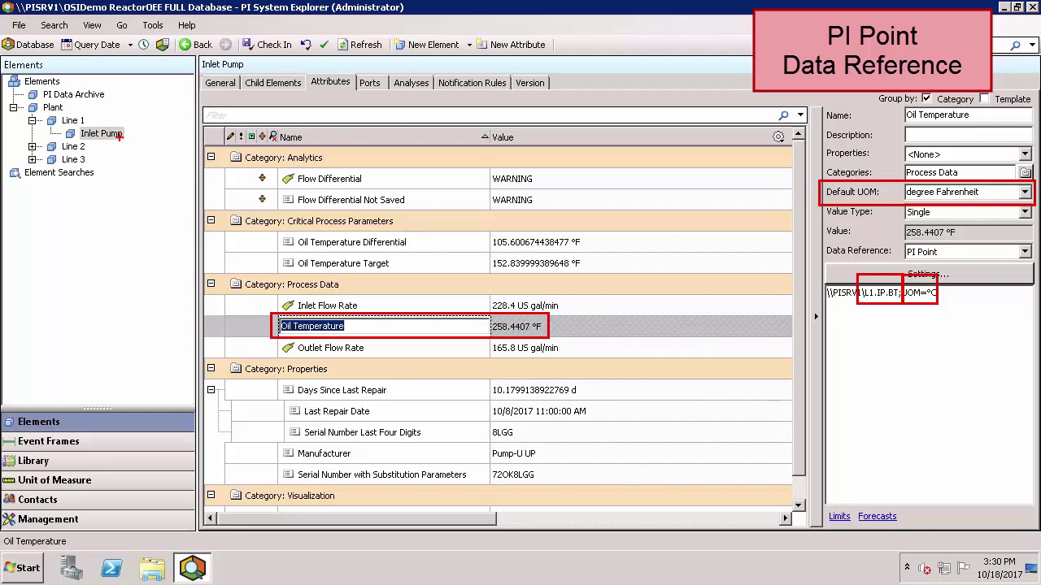
{"action": "mouse_move", "coordinate": [18, 113]}
{"action": "left_mouse_down"}
{"action": "mouse_move", "coordinate": [91, 143]}
{"action": "mouse_move", "coordinate": [126, 144]}
{"action": "left_mouse_up"}
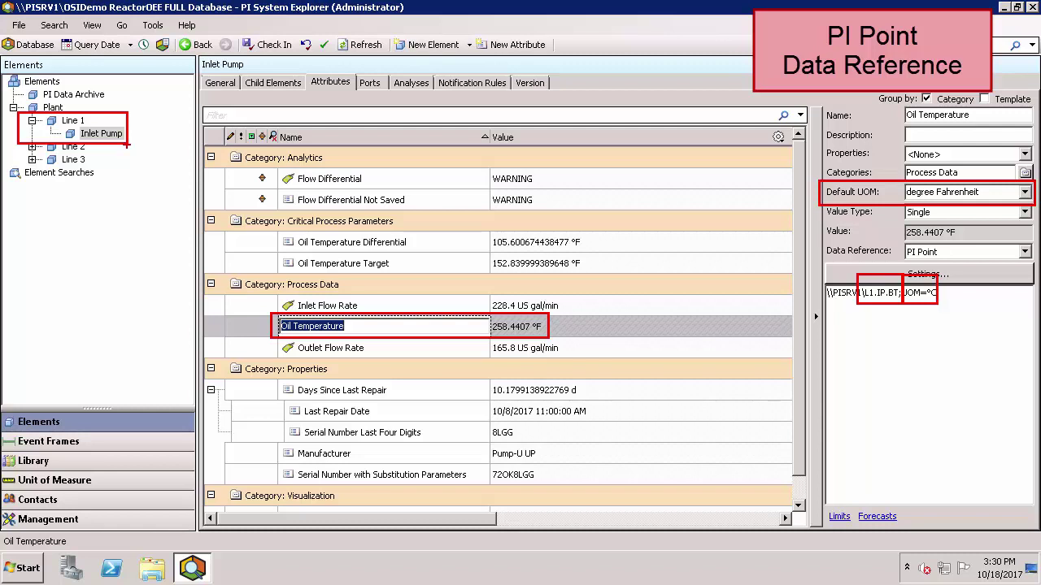
{"action": "key", "text": "Escape"}
{"action": "key", "text": "Escape"}
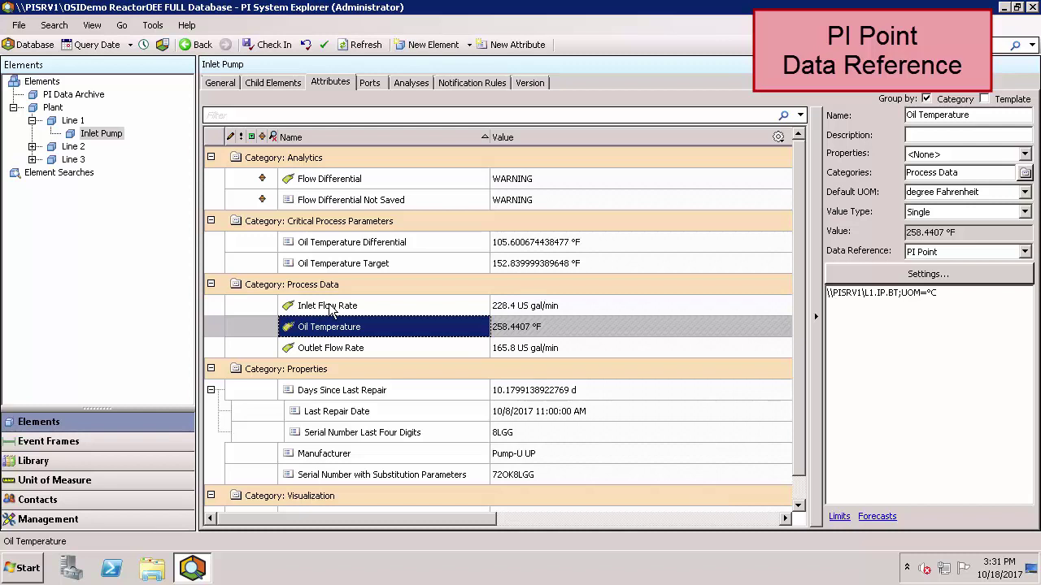
Review Inlet Flow Rate's PI Point reference, averaging the Inlet Flow tag over -5m, leaving it unchanged.
{"action": "left_click", "coordinate": [330, 309]}
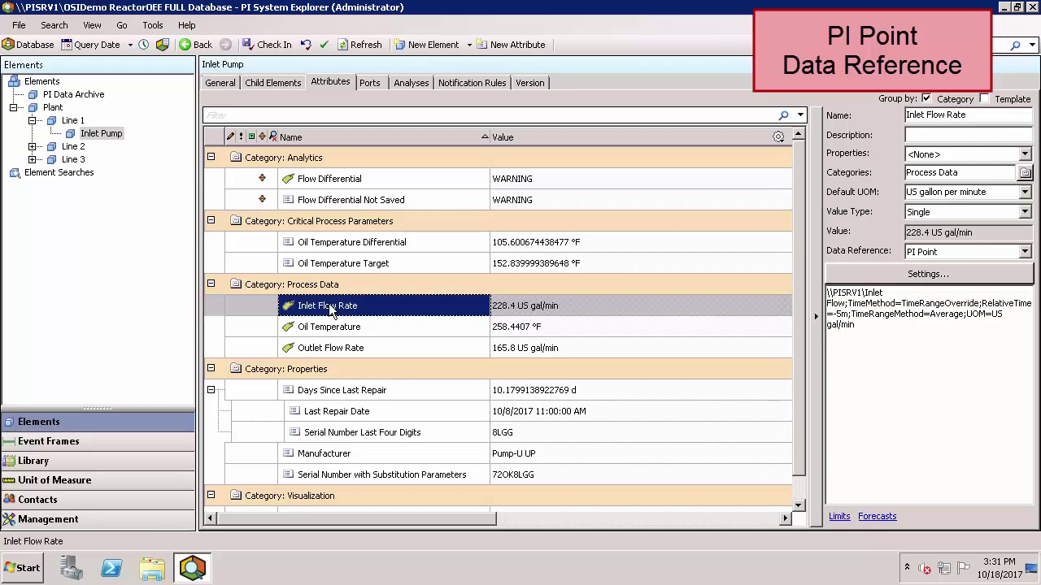
{"action": "left_click", "coordinate": [903, 275]}
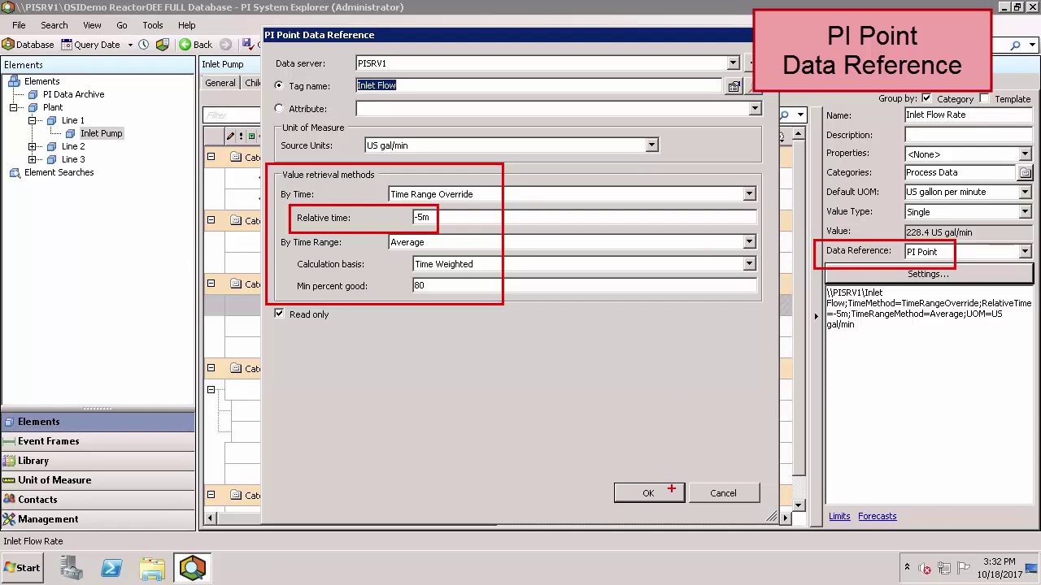
{"action": "left_click", "coordinate": [680, 488]}
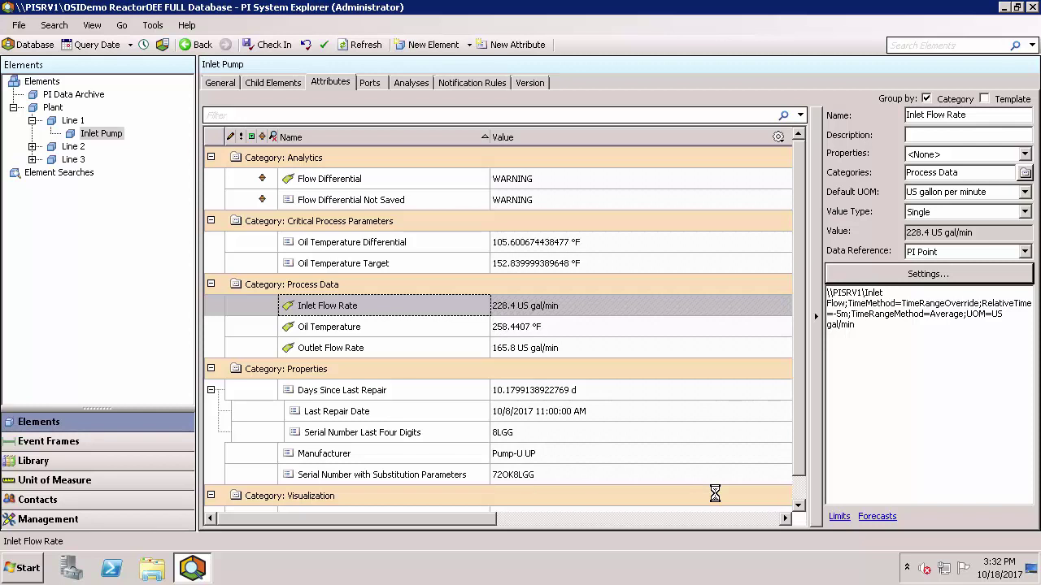
{"action": "left_click", "coordinate": [108, 465]}
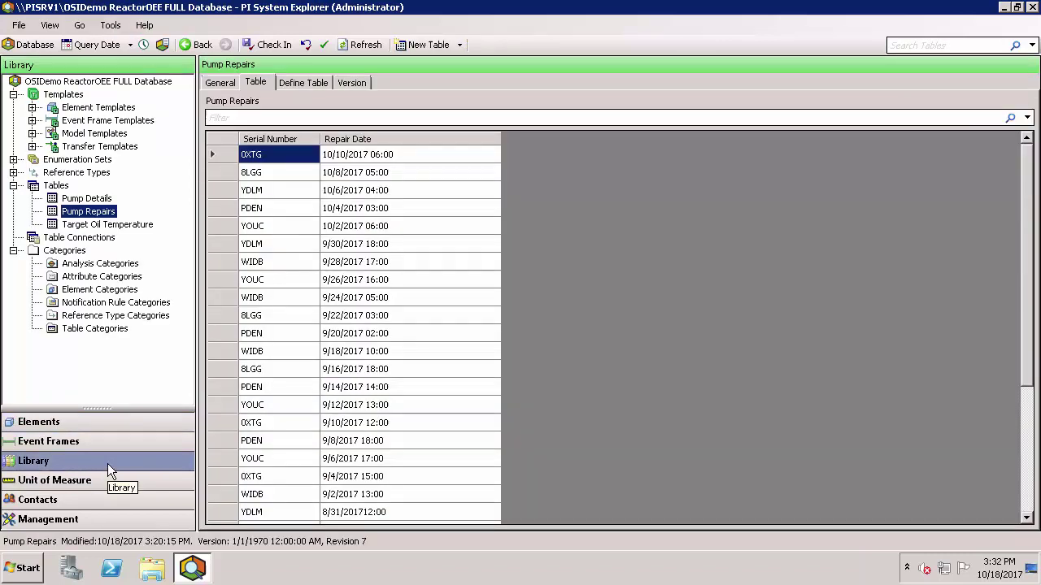
{"action": "left_click", "coordinate": [78, 200]}
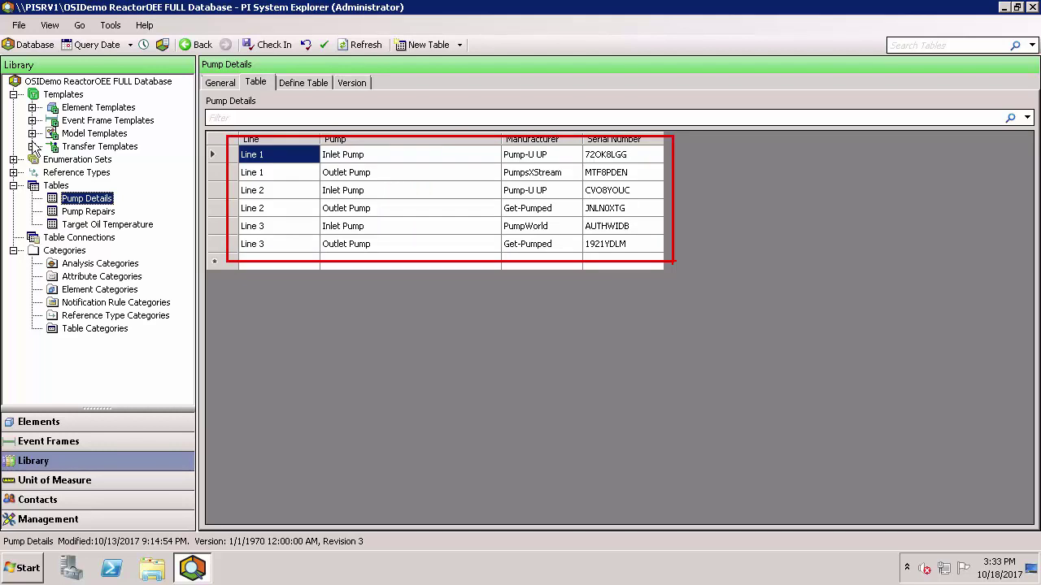
{"action": "left_click", "coordinate": [41, 421]}
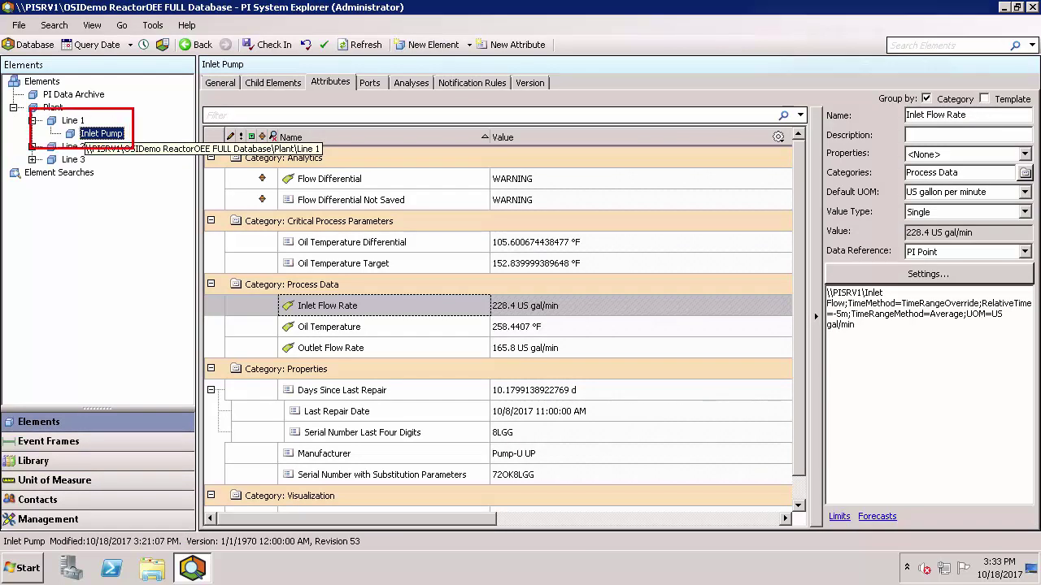
Check Manufacturer's Table Lookup settings, then view Serial Number with Substitution Parameters' %Element% query.
{"action": "left_click", "coordinate": [329, 460]}
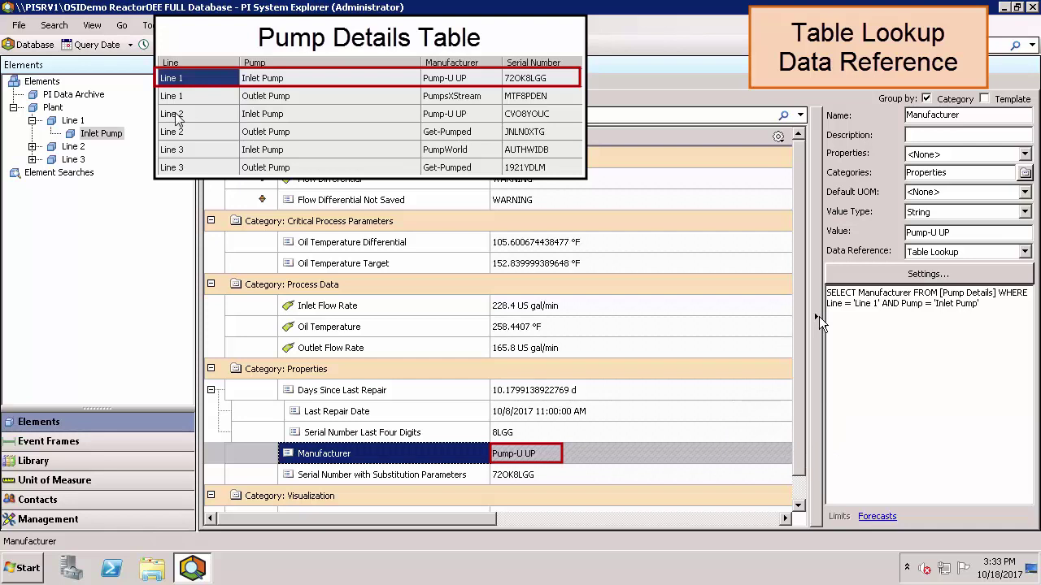
{"action": "left_click", "coordinate": [861, 273]}
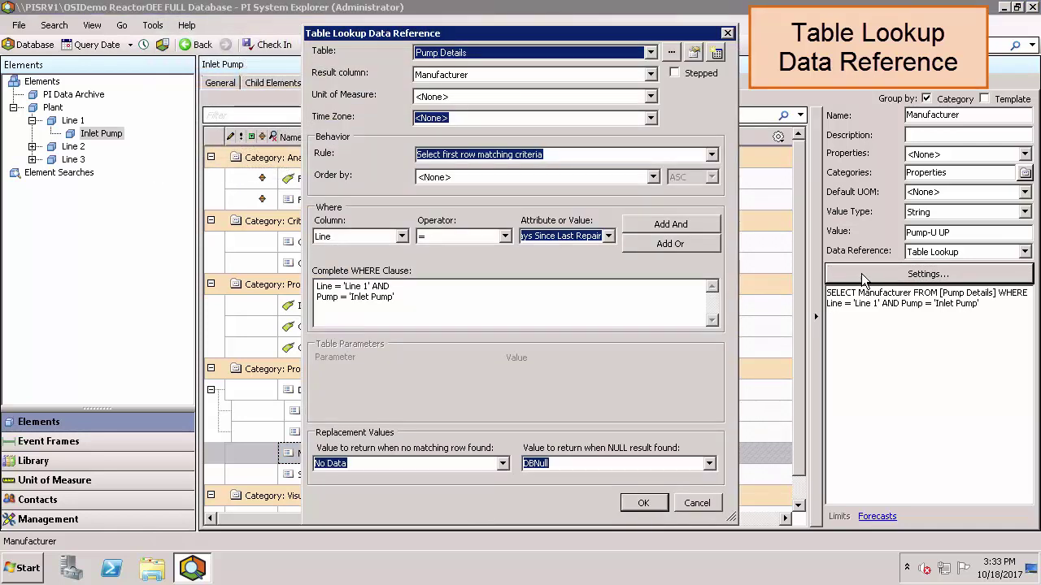
{"action": "left_click", "coordinate": [690, 505]}
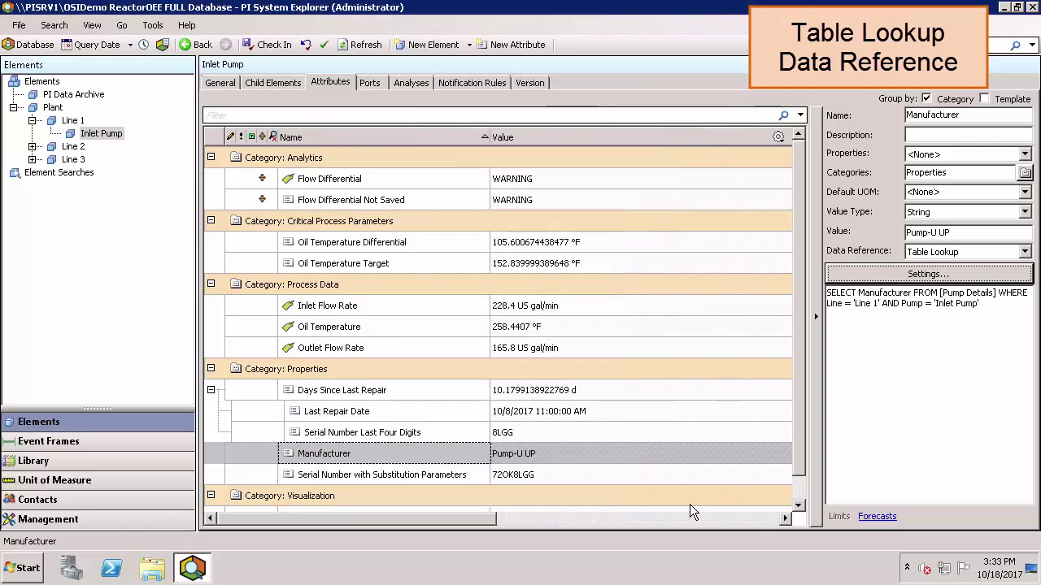
{"action": "left_click", "coordinate": [419, 475]}
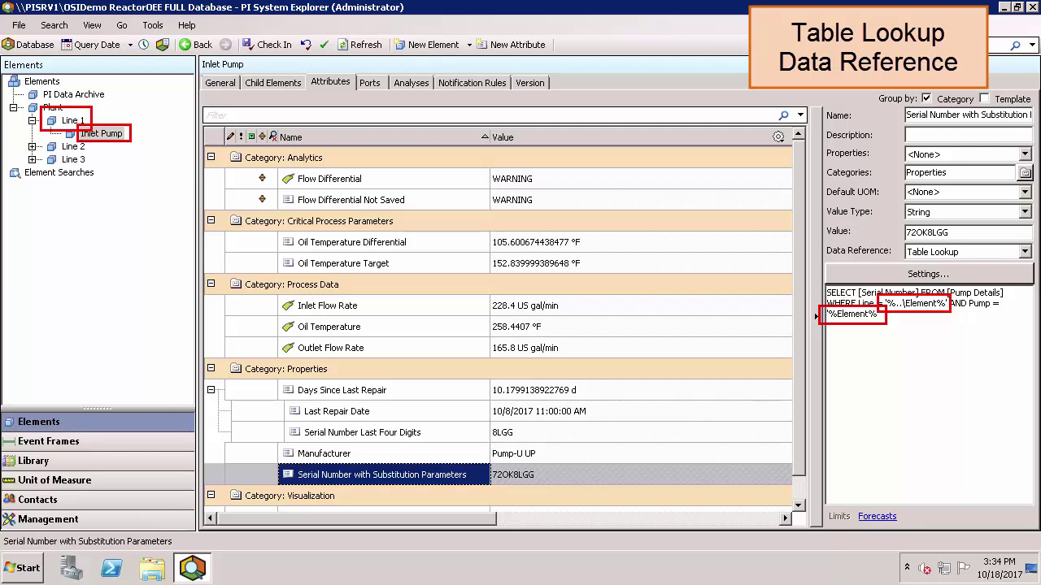
View the Target Oil Temperature table, then Oil Temperature Target's lookup interpolating by Inlet Flow Rate.
{"action": "left_click", "coordinate": [111, 463]}
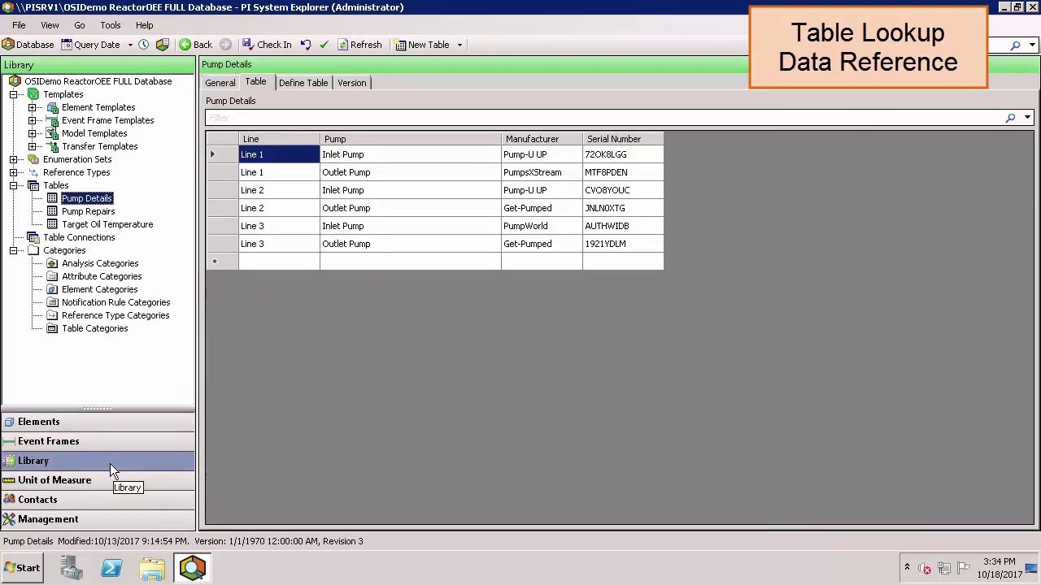
{"action": "left_click", "coordinate": [97, 225]}
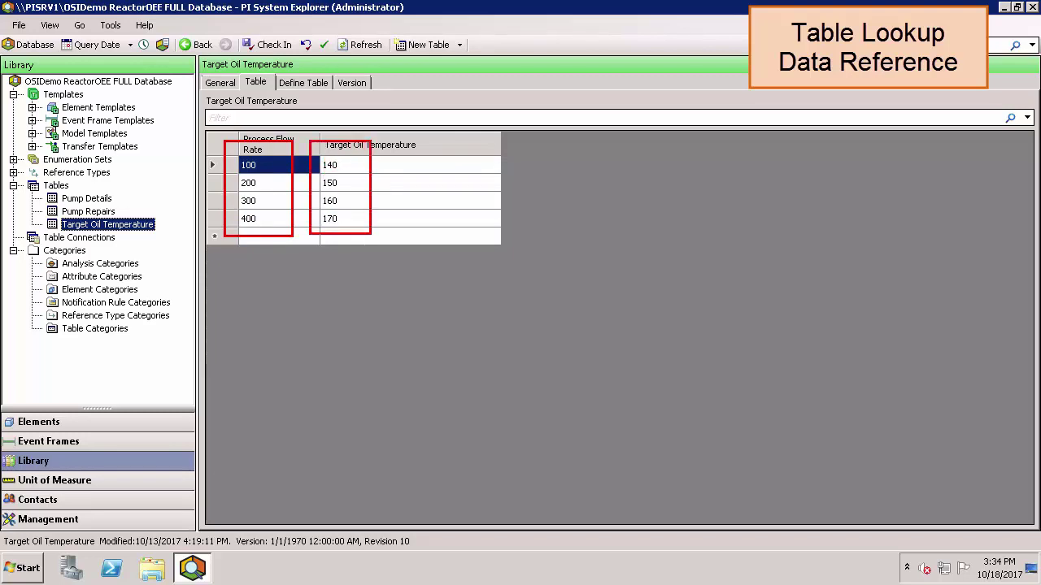
{"action": "left_click", "coordinate": [41, 423]}
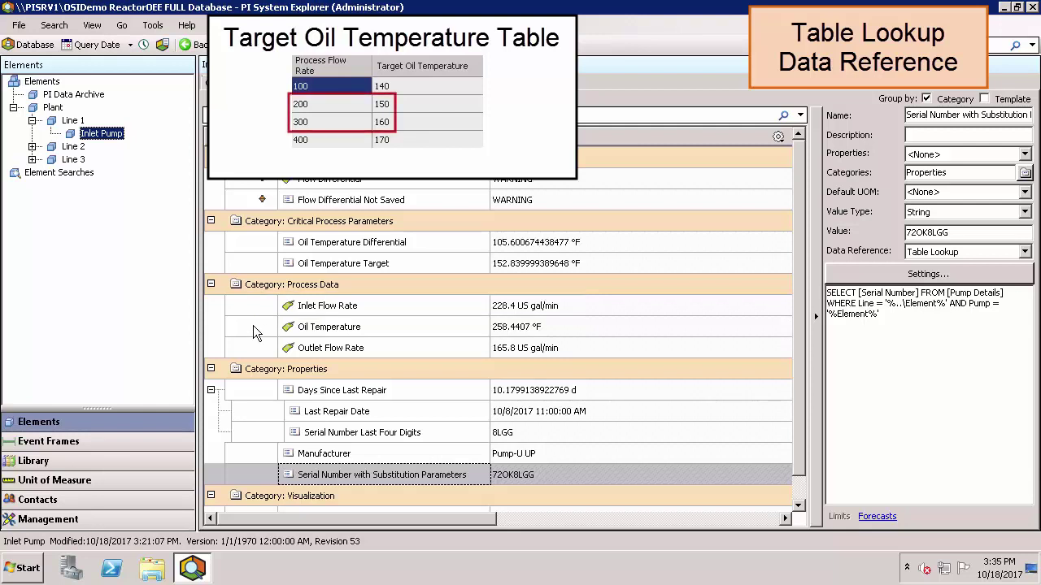
{"action": "left_click", "coordinate": [312, 262]}
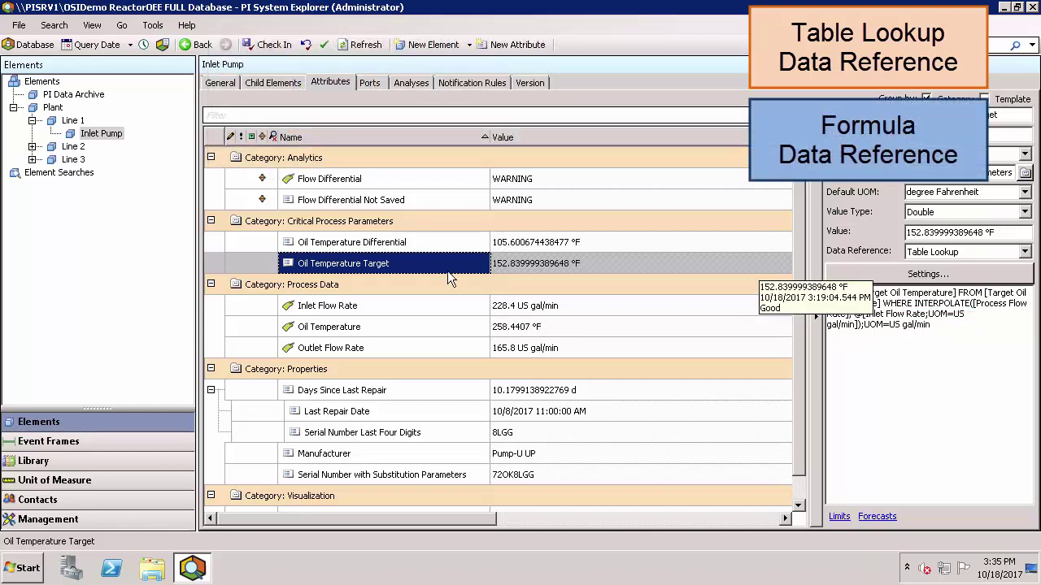
Inspect Oil Temperature Differential's formula, abs(Oil Temperature minus Oil Temperature Target), giving 105.6 °F.
{"action": "left_click", "coordinate": [343, 334]}
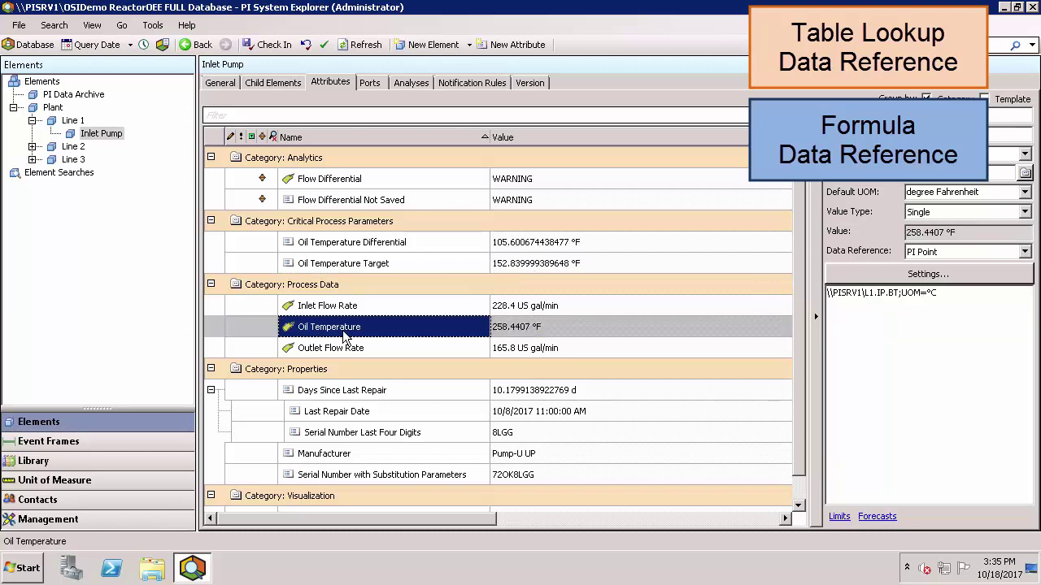
{"action": "left_click", "coordinate": [358, 249]}
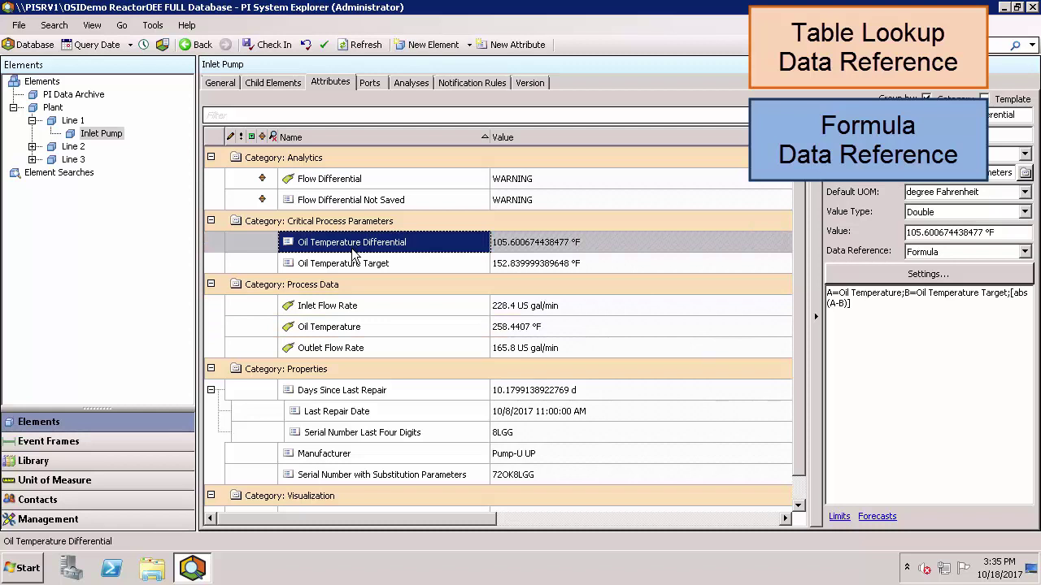
{"action": "mouse_move", "coordinate": [811, 238]}
{"action": "left_mouse_down"}
{"action": "mouse_move", "coordinate": [910, 273]}
{"action": "mouse_move", "coordinate": [956, 270]}
{"action": "left_mouse_up"}
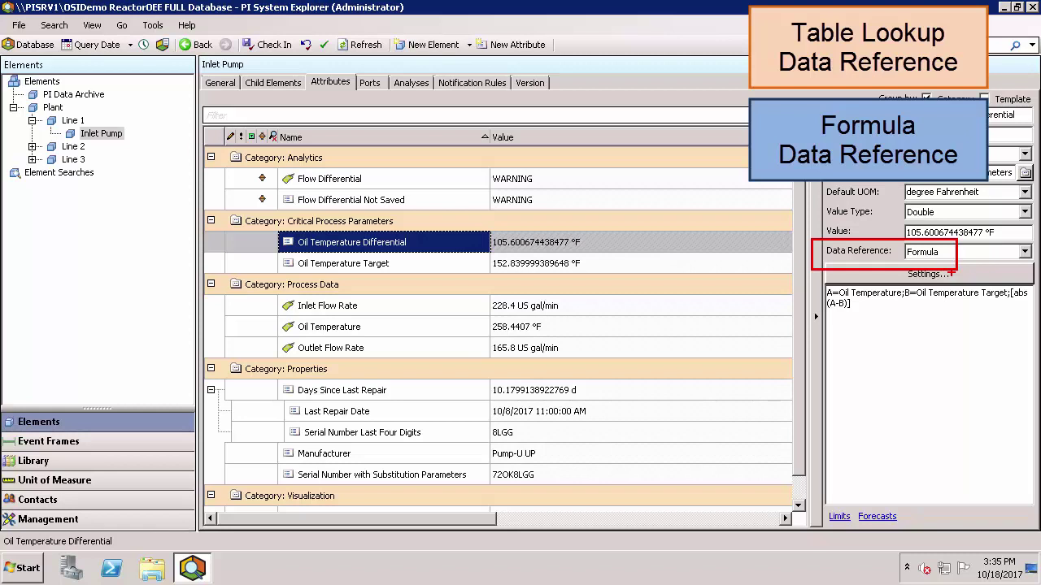
{"action": "key", "text": "Escape"}
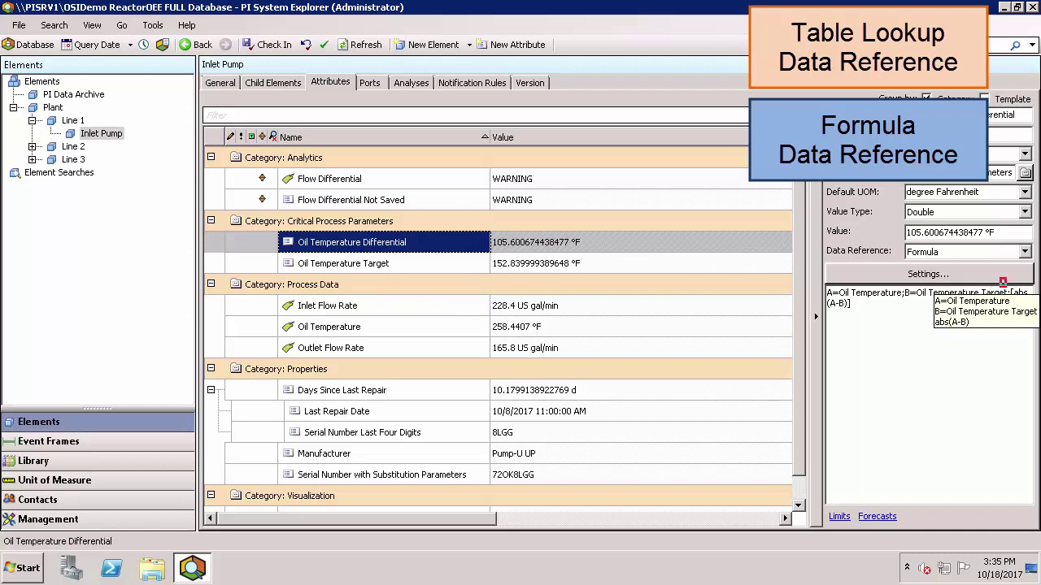
{"action": "left_click_drag", "start_coordinate": [1003, 282], "coordinate": [1030, 300]}
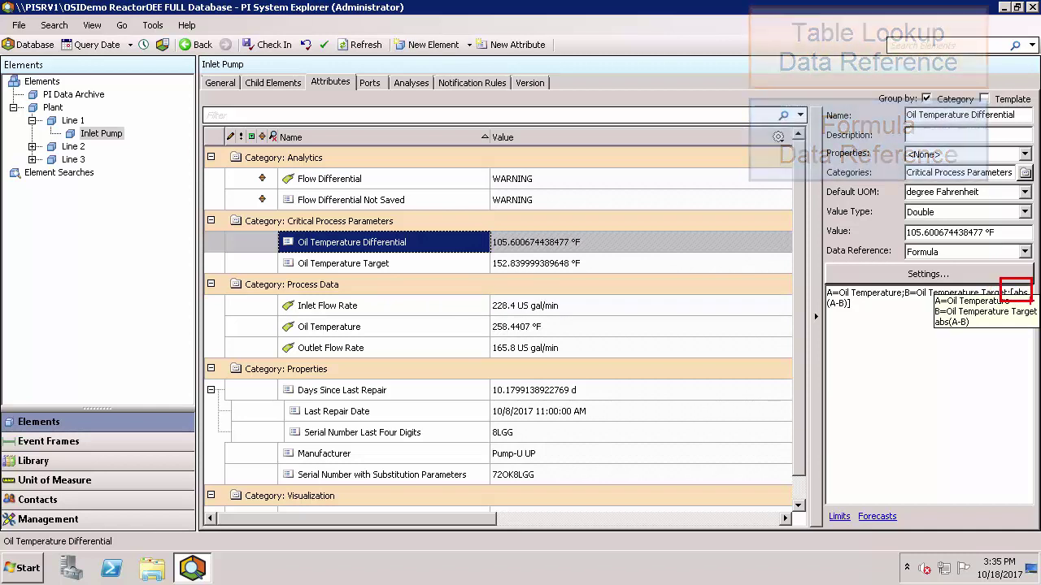
{"action": "key", "text": "Escape"}
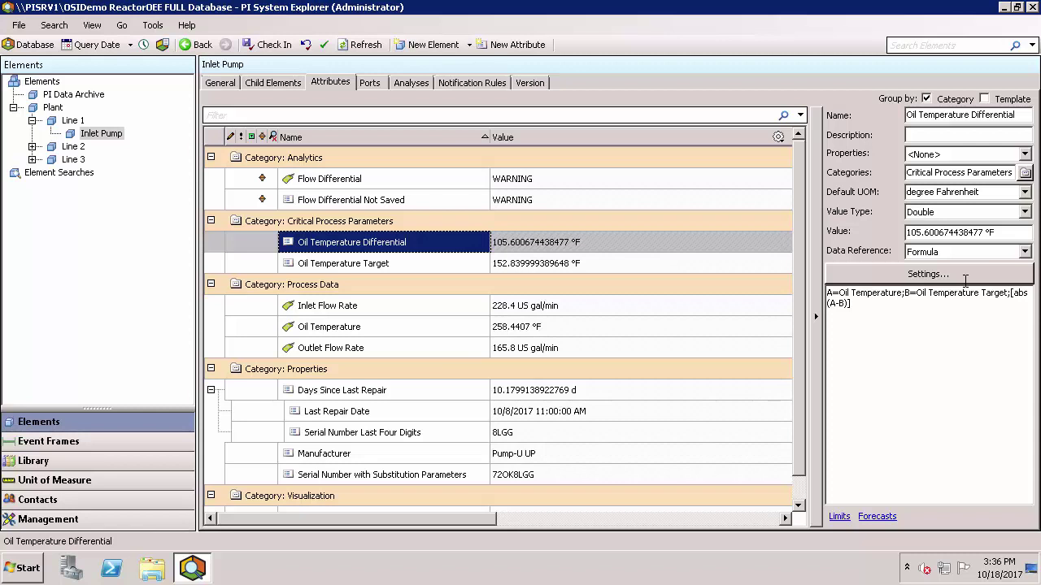
Look over the Pump Repairs table of serial numbers and repair dates, then return to Inlet Pump.
{"action": "left_click", "coordinate": [97, 462]}
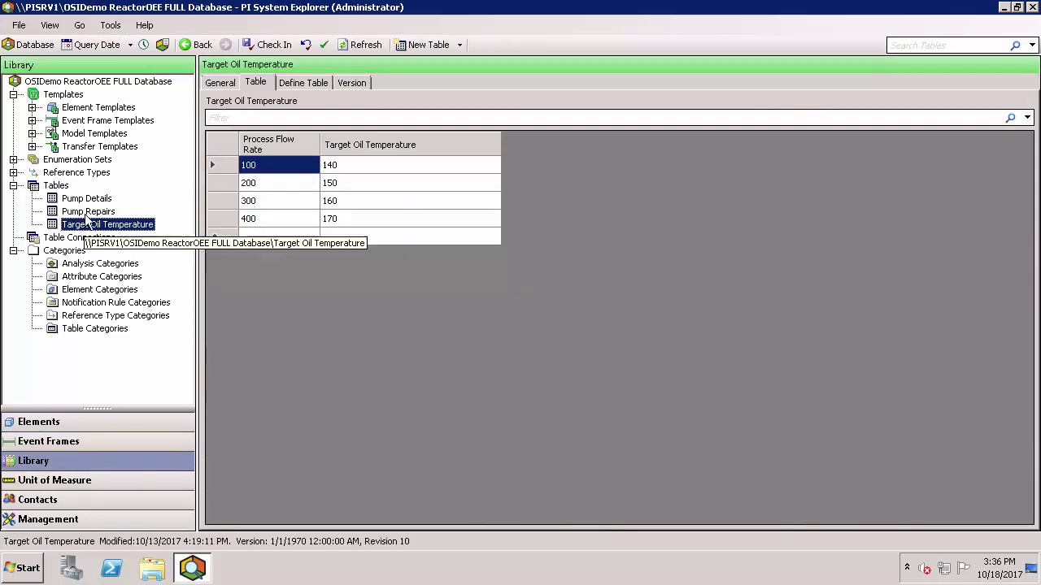
{"action": "left_click", "coordinate": [88, 213]}
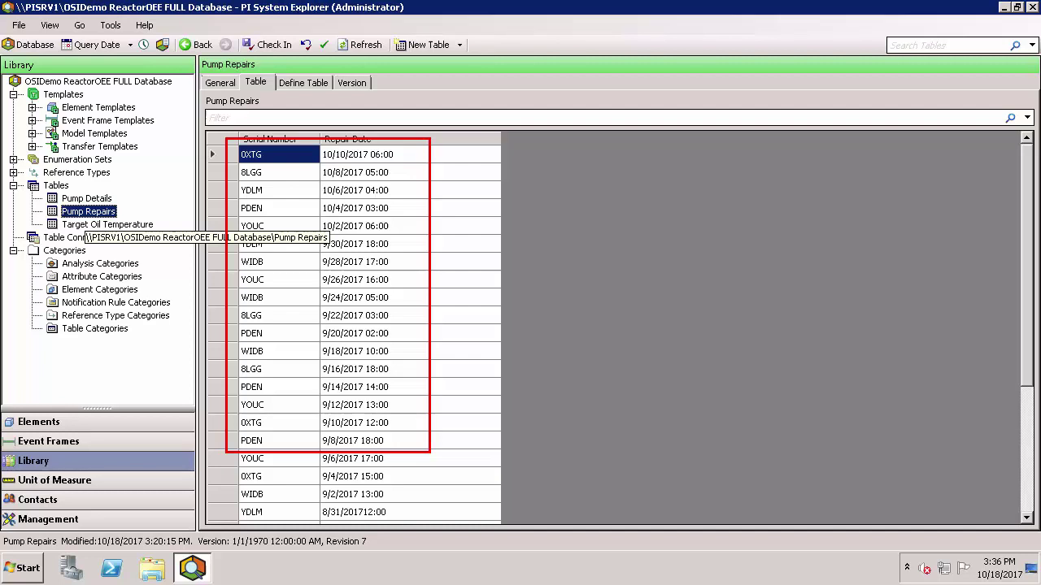
{"action": "left_click", "coordinate": [73, 424]}
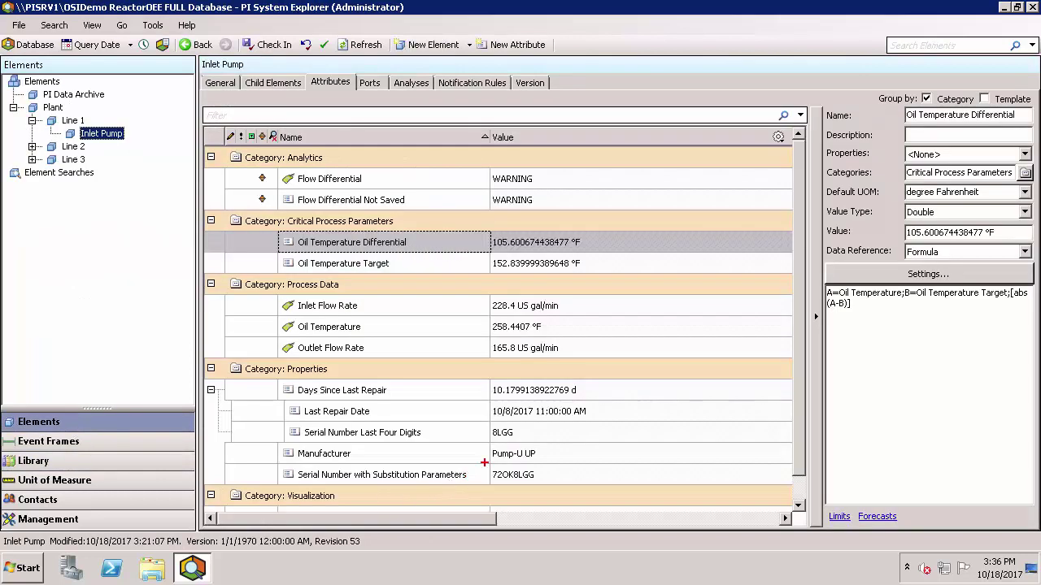
Read Serial Number Last Four Digits' String Builder expression, which returns 8LGG.
{"action": "mouse_move", "coordinate": [484, 463]}
{"action": "left_mouse_down"}
{"action": "mouse_move", "coordinate": [502, 485]}
{"action": "mouse_move", "coordinate": [540, 489]}
{"action": "left_mouse_up"}
{"action": "left_click", "coordinate": [374, 439]}
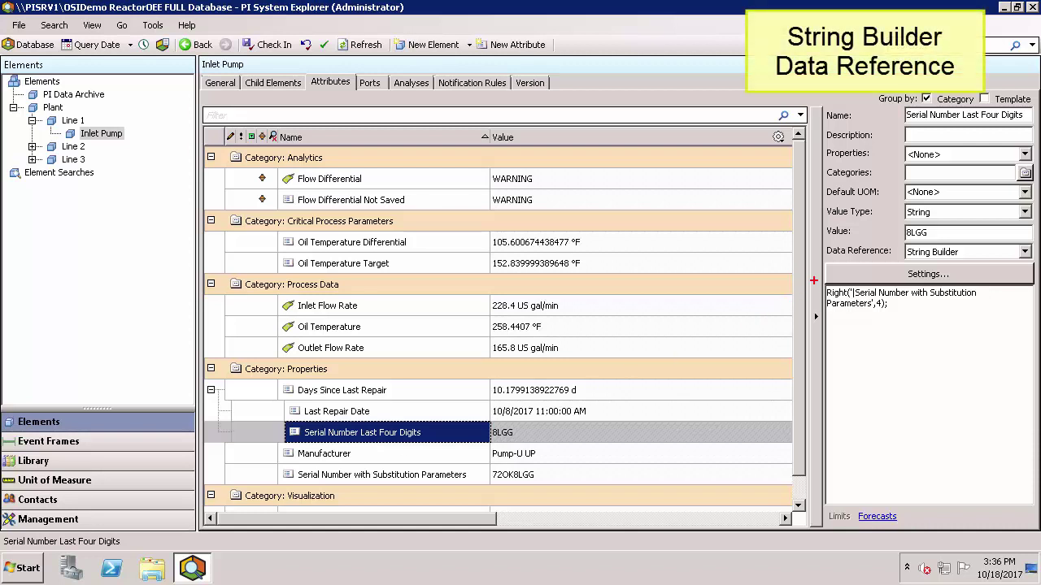
{"action": "mouse_move", "coordinate": [813, 276]}
{"action": "left_mouse_down"}
{"action": "mouse_move", "coordinate": [909, 299]}
{"action": "mouse_move", "coordinate": [896, 316]}
{"action": "left_mouse_up"}
Inspect Last Repair Date's Pump Repairs lookup and the Days Since Last Repair formula (about 10.18 d).
{"action": "left_click", "coordinate": [383, 413]}
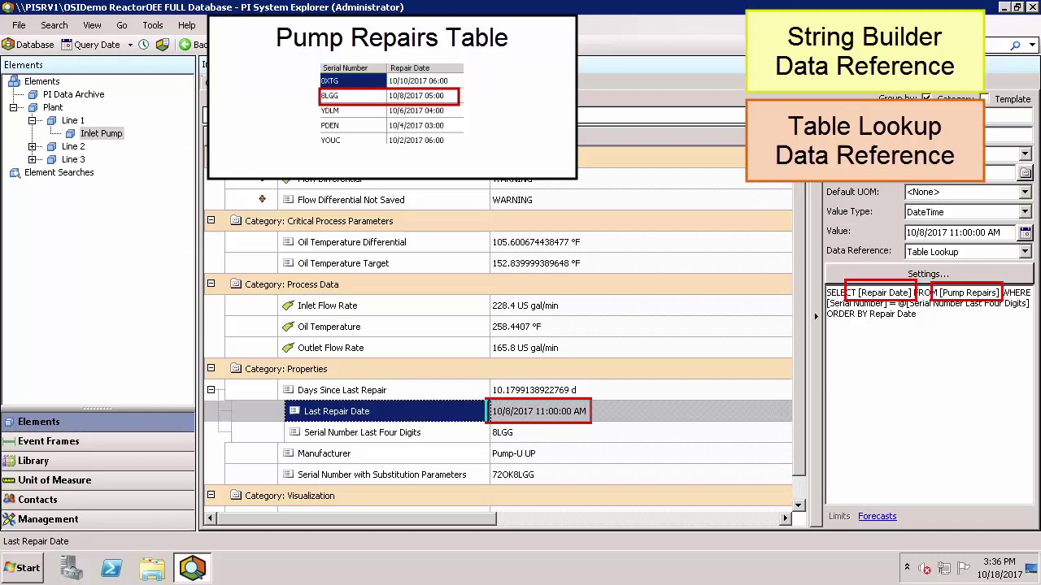
{"action": "left_click", "coordinate": [340, 395]}
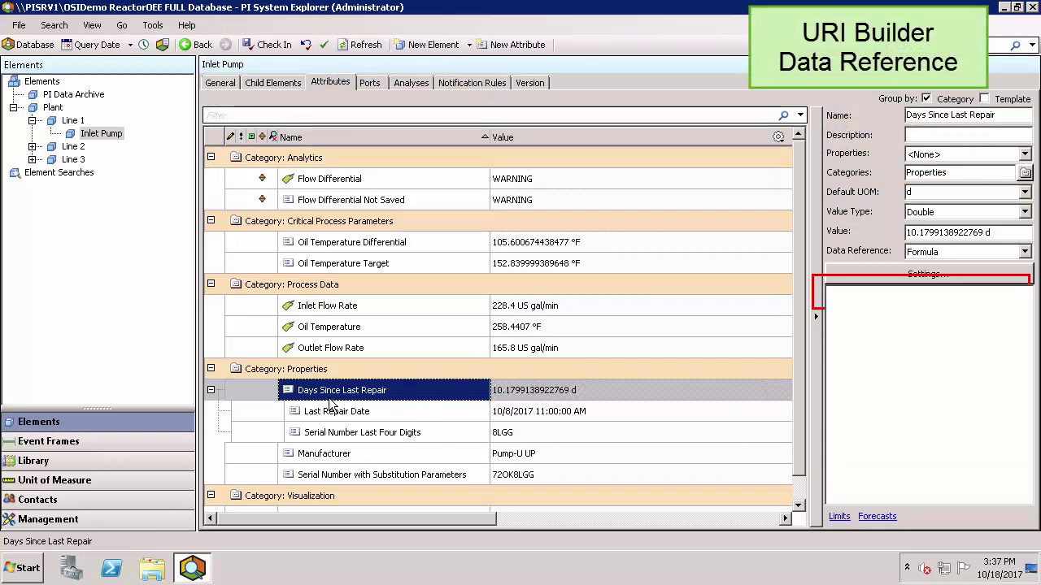
{"action": "scroll", "coordinate": [794, 378], "scroll_direction": "down", "scroll_amount": 1}
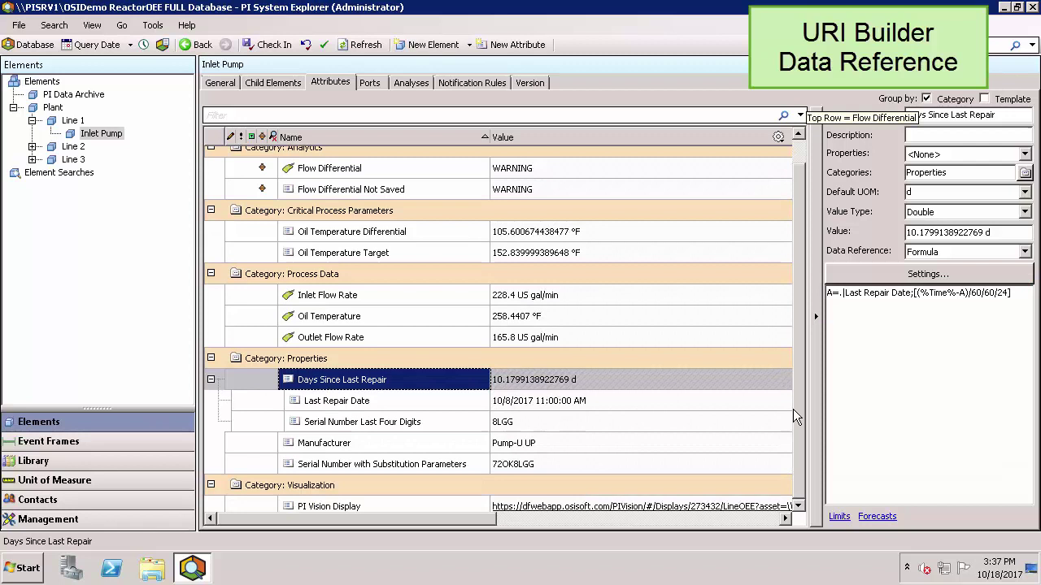
Inspect PI Vision Display's URI Builder link to a PIVision LineOEE display using %..\Element%.
{"action": "left_click", "coordinate": [451, 492]}
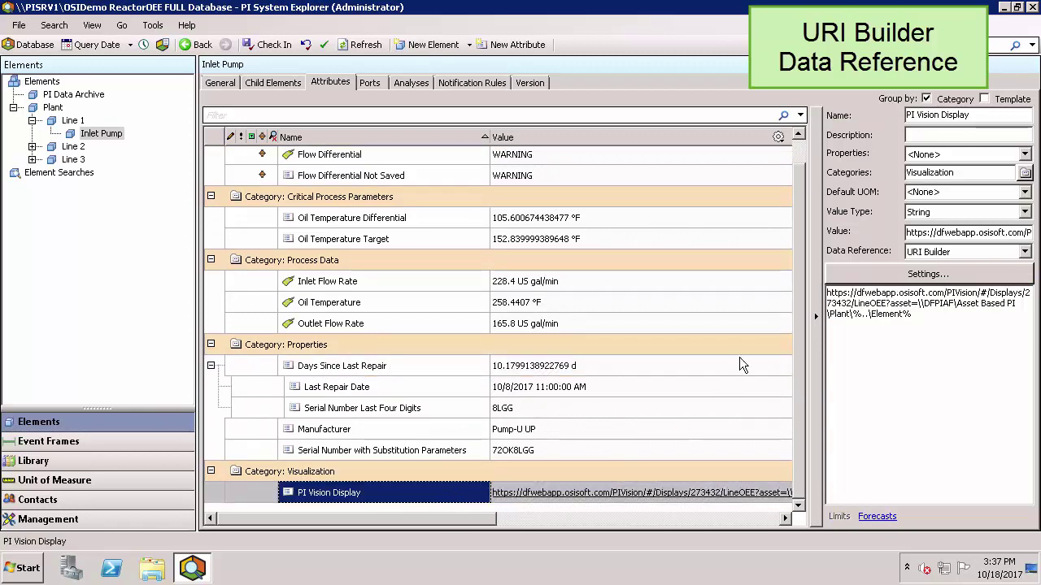
{"action": "mouse_move", "coordinate": [846, 303]}
{"action": "left_mouse_down"}
{"action": "mouse_move", "coordinate": [865, 322]}
{"action": "mouse_move", "coordinate": [916, 323]}
{"action": "left_mouse_up"}
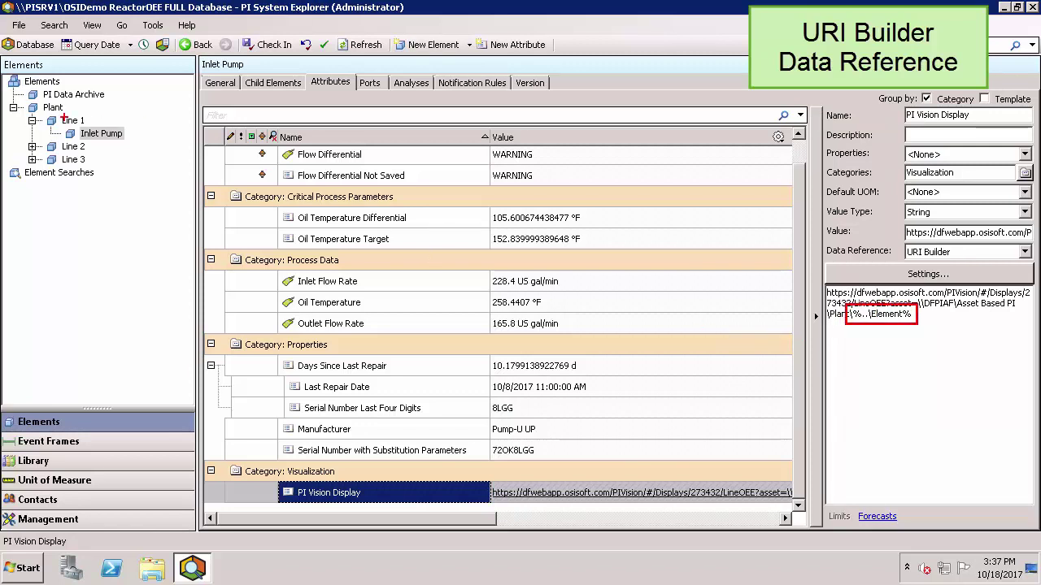
{"action": "left_click_drag", "start_coordinate": [37, 109], "coordinate": [91, 129]}
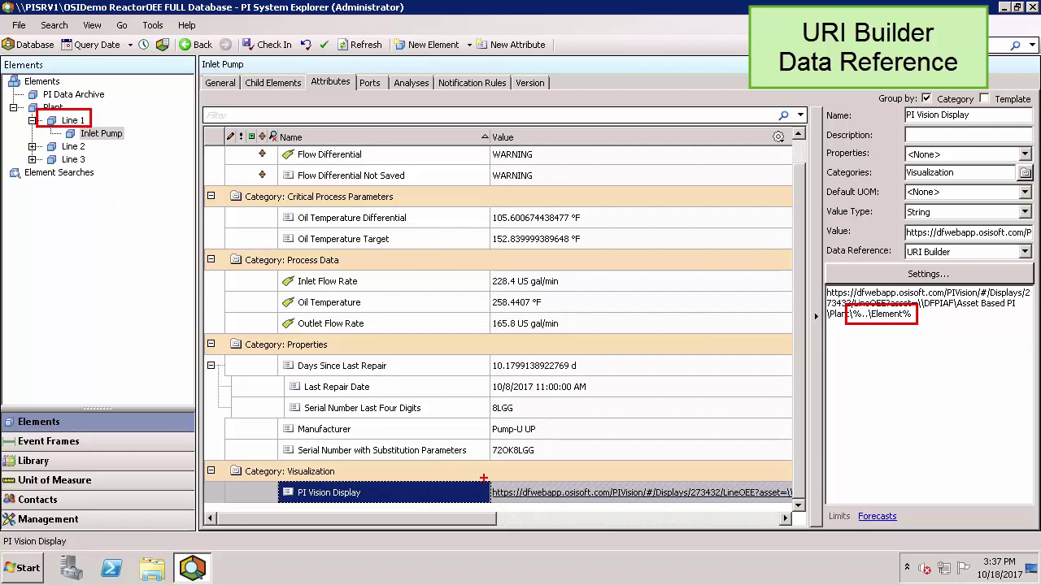
{"action": "mouse_move", "coordinate": [483, 478]}
{"action": "left_mouse_down"}
{"action": "mouse_move", "coordinate": [585, 507]}
{"action": "mouse_move", "coordinate": [804, 512]}
{"action": "left_mouse_up"}
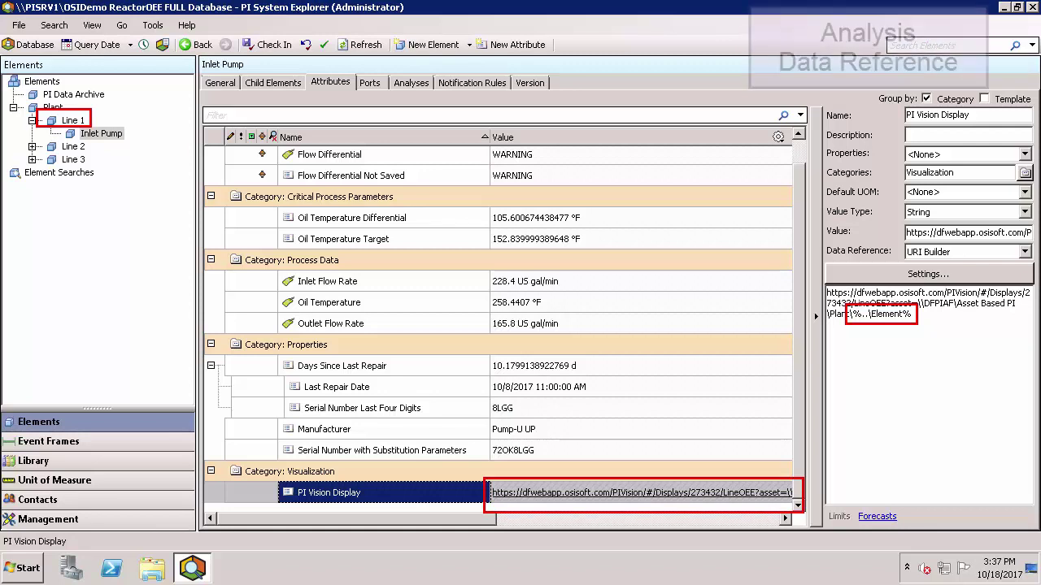
Inspect Flow Differential Not Saved's Analysis data reference, an Analysis2 output reading WARNING.
{"action": "key", "text": "Escape"}
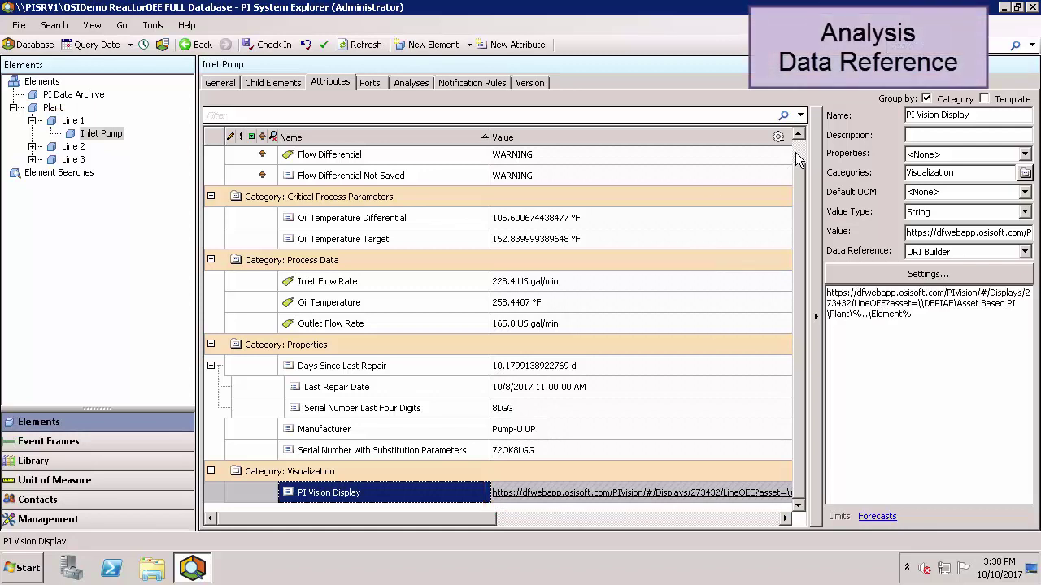
{"action": "left_click_drag", "start_coordinate": [795, 152], "coordinate": [798, 150]}
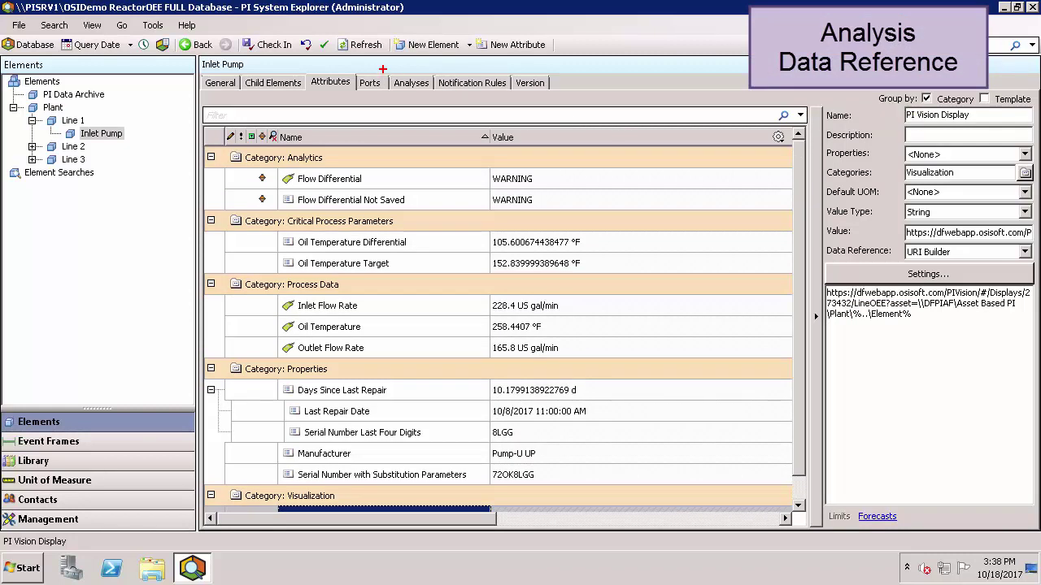
{"action": "mouse_move", "coordinate": [382, 69]}
{"action": "left_mouse_down"}
{"action": "mouse_move", "coordinate": [410, 91]}
{"action": "mouse_move", "coordinate": [443, 95]}
{"action": "left_mouse_up"}
{"action": "mouse_move", "coordinate": [270, 166]}
{"action": "left_mouse_down"}
{"action": "mouse_move", "coordinate": [309, 196]}
{"action": "mouse_move", "coordinate": [547, 215]}
{"action": "left_mouse_up"}
{"action": "left_click", "coordinate": [341, 203]}
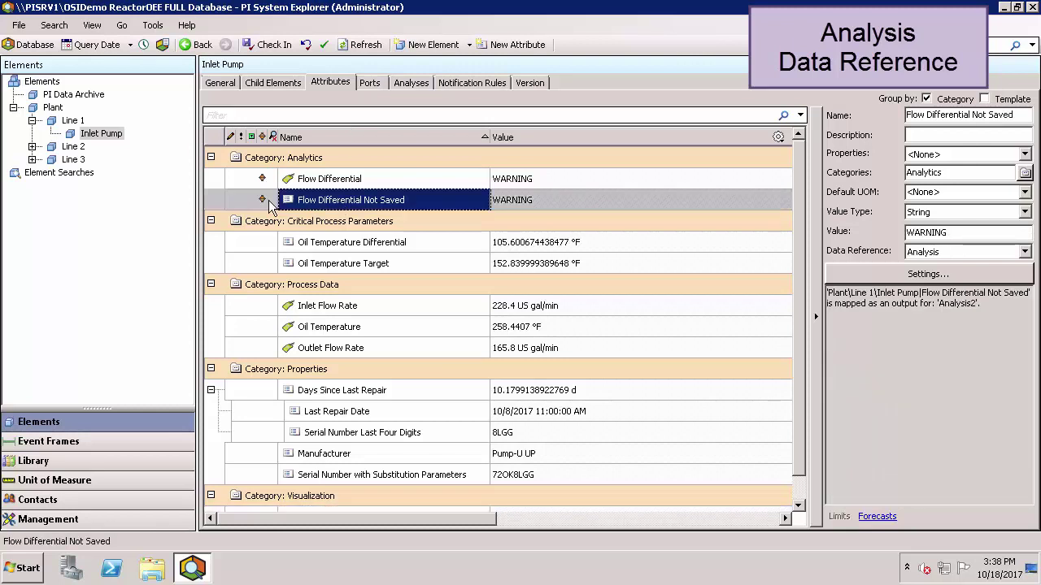
{"action": "mouse_move", "coordinate": [262, 205]}
{"action": "mouse_move", "coordinate": [811, 238]}
{"action": "left_mouse_down"}
{"action": "mouse_move", "coordinate": [829, 284]}
{"action": "mouse_move", "coordinate": [976, 322]}
{"action": "mouse_move", "coordinate": [1038, 314]}
{"action": "left_mouse_up"}
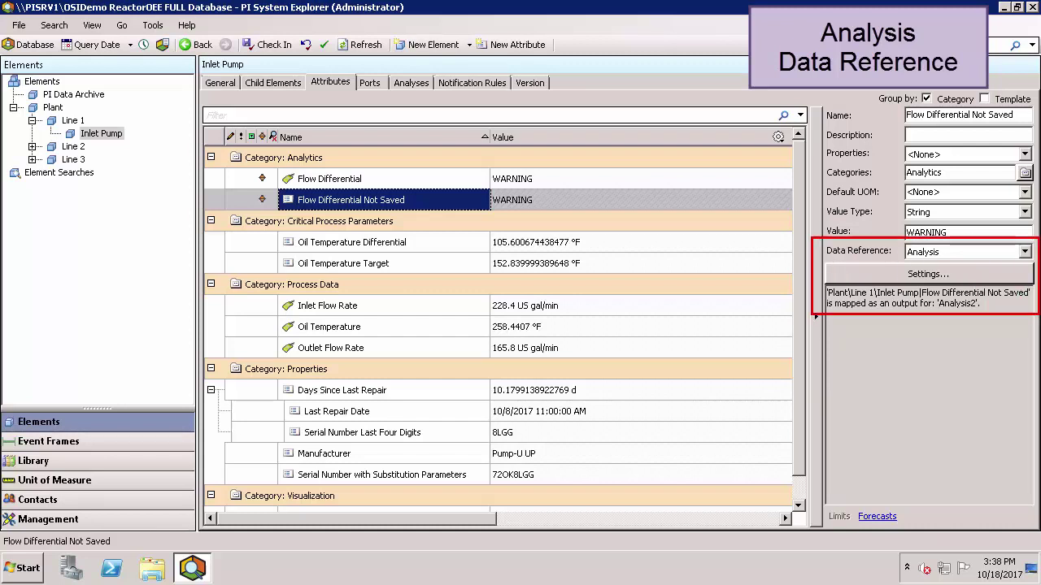
{"action": "key", "text": "Escape"}
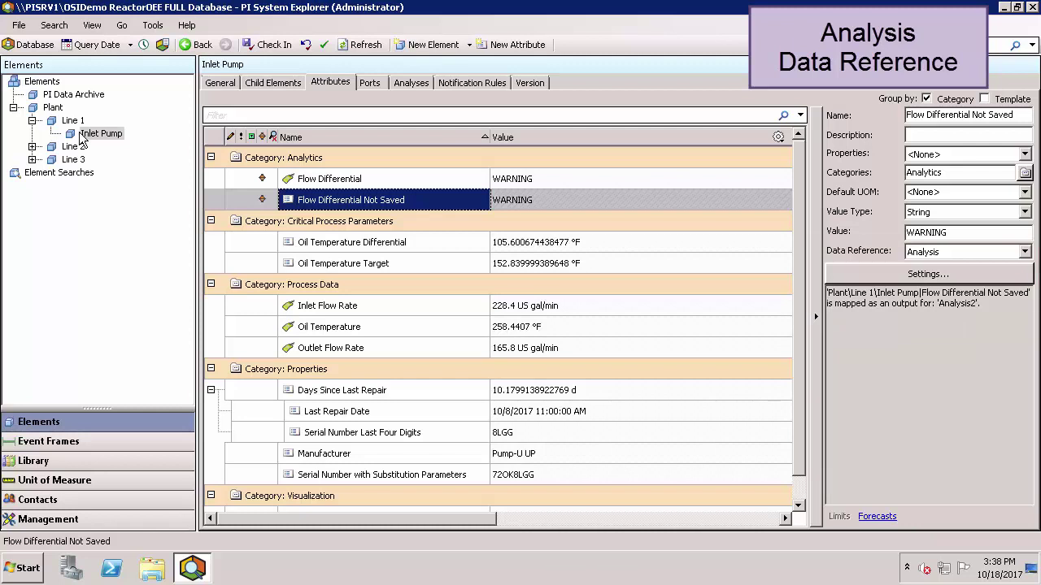
Reveal Flow Differential's expression IF(('Inlet Flow Rate'-10)>'Outlet Flow Rate') THEN "WARNING" ELSE "OK".
{"action": "left_click", "coordinate": [313, 184]}
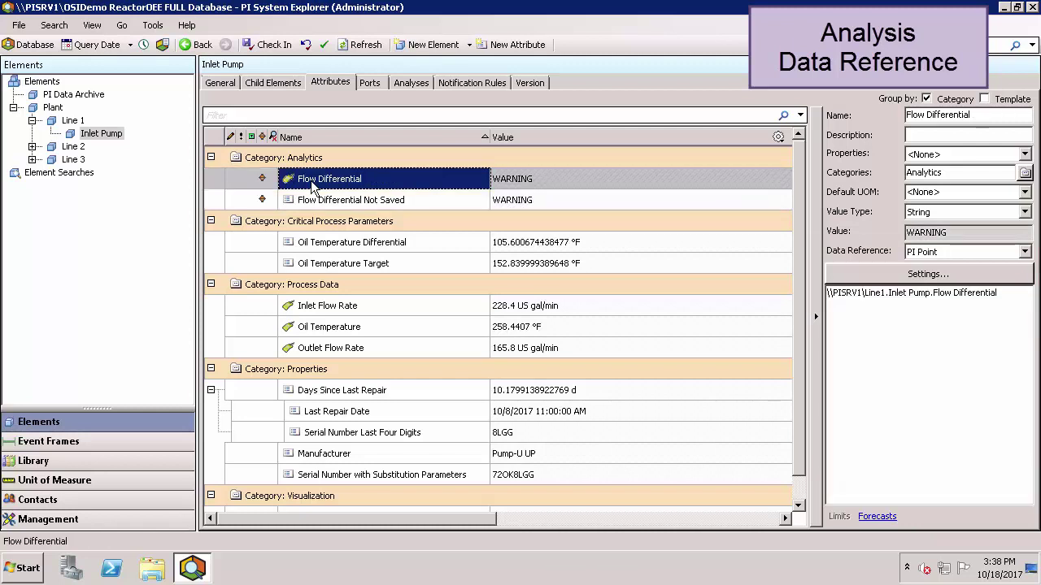
{"action": "mouse_move", "coordinate": [264, 180]}
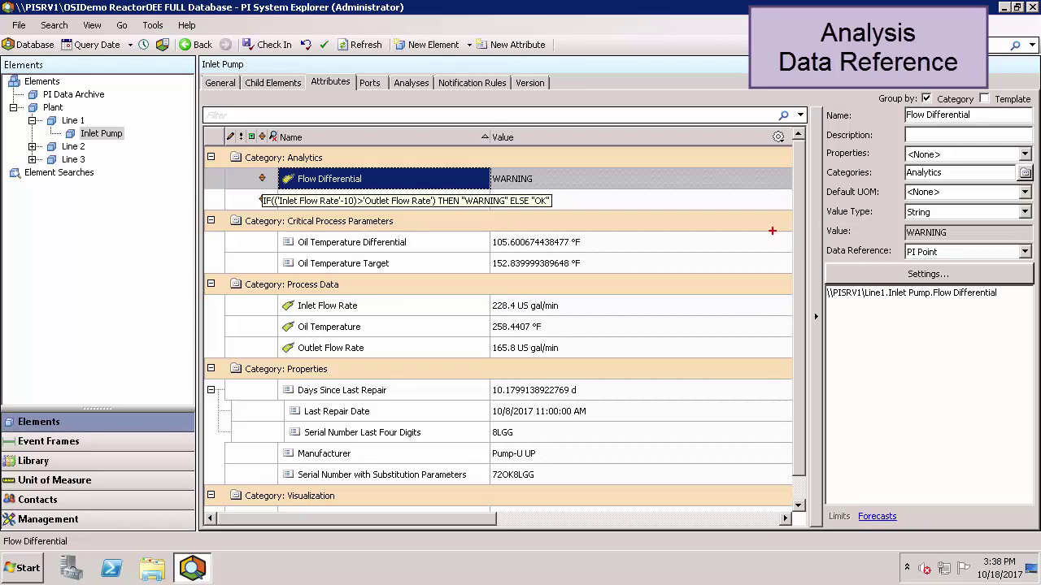
{"action": "mouse_move", "coordinate": [816, 243]}
{"action": "left_mouse_down"}
{"action": "mouse_move", "coordinate": [822, 257]}
{"action": "mouse_move", "coordinate": [1037, 302]}
{"action": "left_mouse_up"}
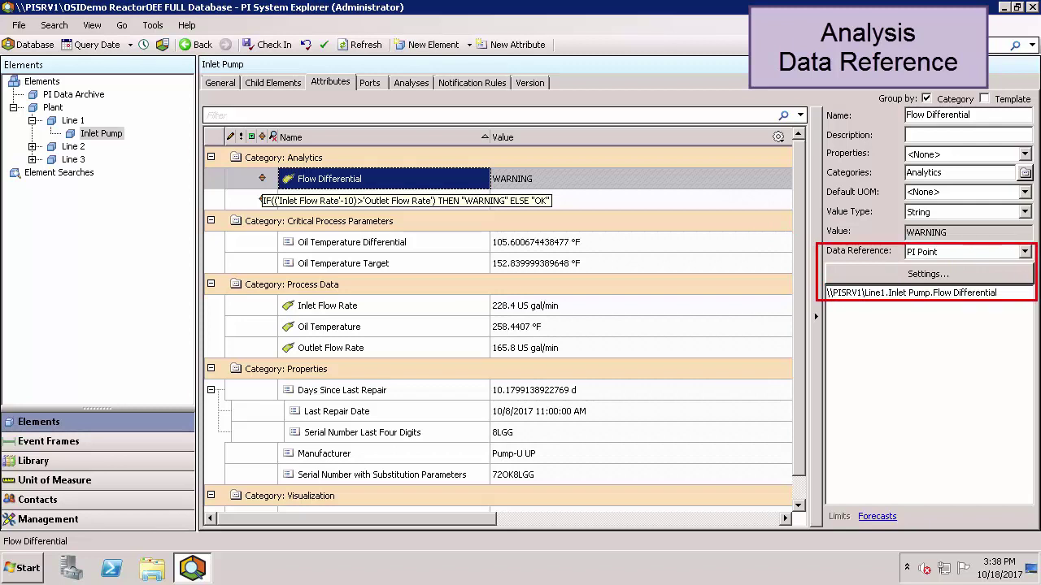